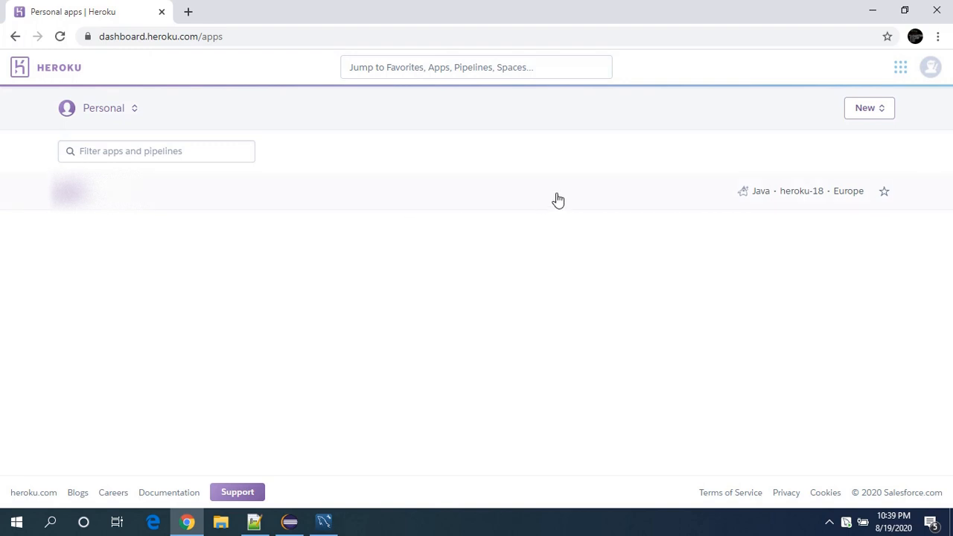
# Create a new app named javatechdemo in the Europe region.
pyautogui.click(860, 118)
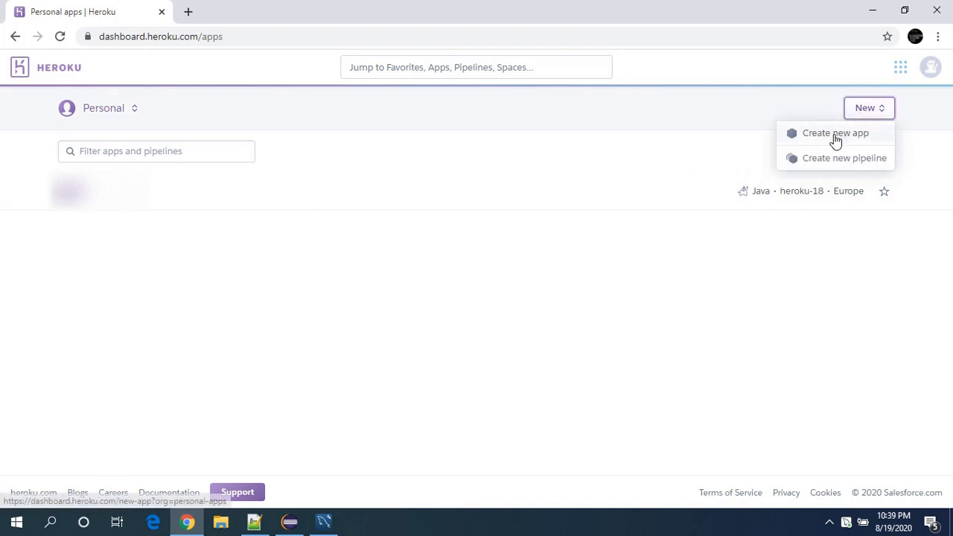
pyautogui.click(835, 134)
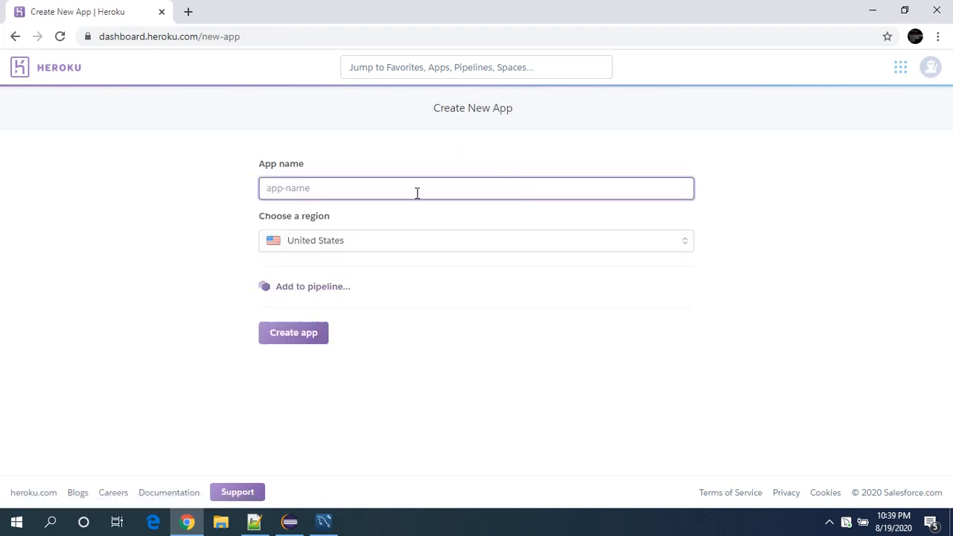
pyautogui.write('javatechd')
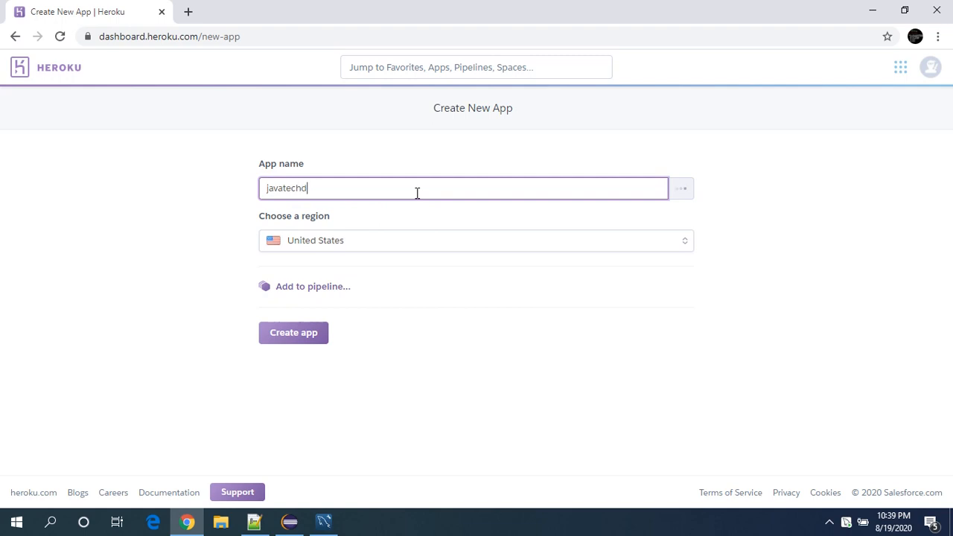
pyautogui.write('emo')
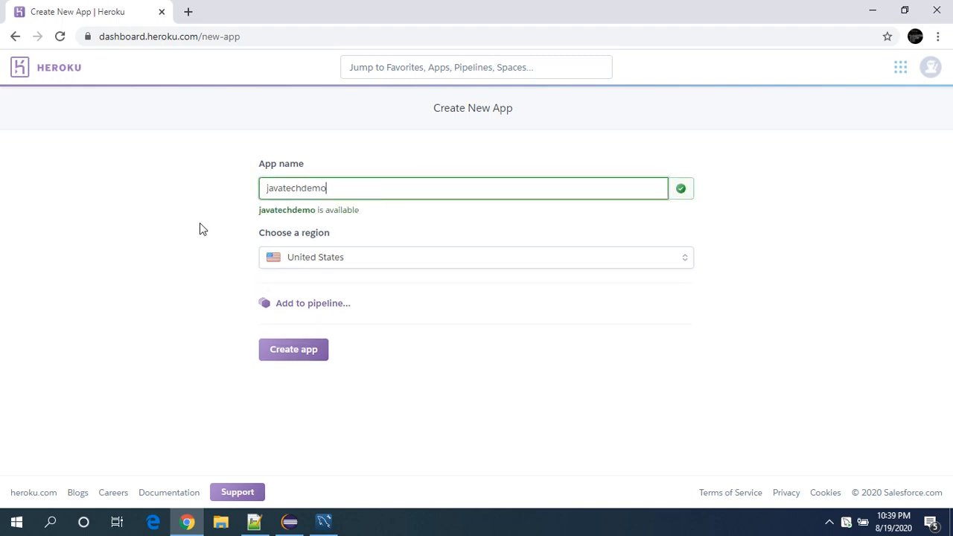
pyautogui.click(480, 259)
pyautogui.click(355, 288)
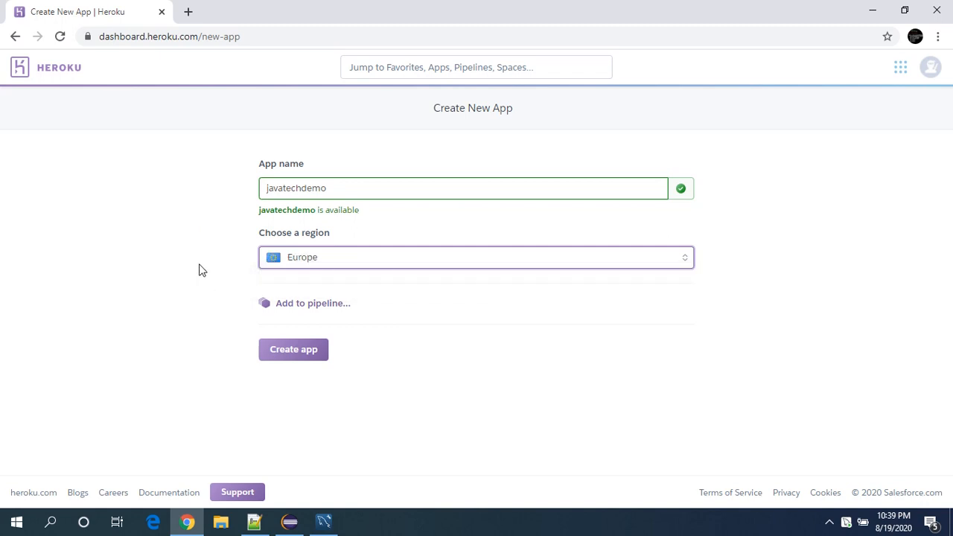
pyautogui.click(295, 360)
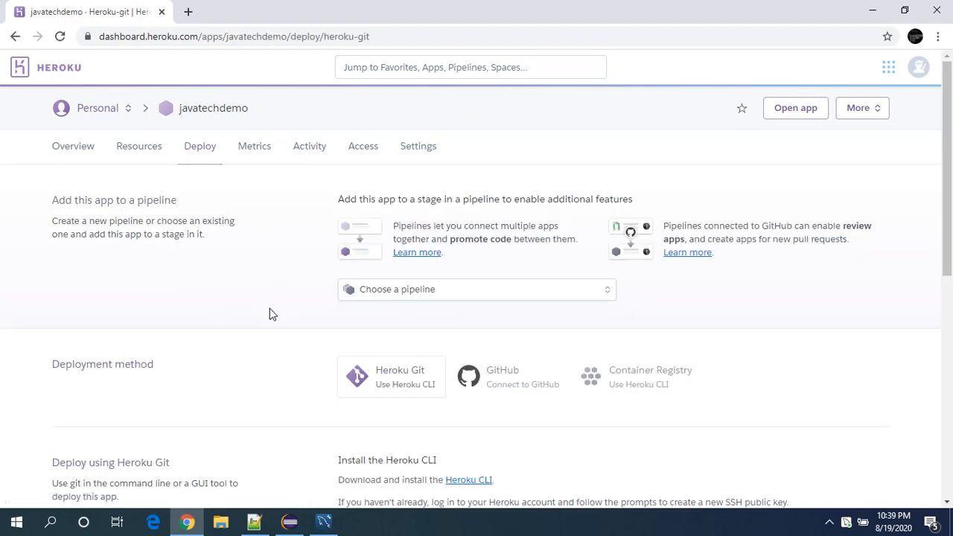
# Find the ClearDB MySQL add-on among the app's resources and provision it with the Ignite – Free plan.
pyautogui.click(143, 149)
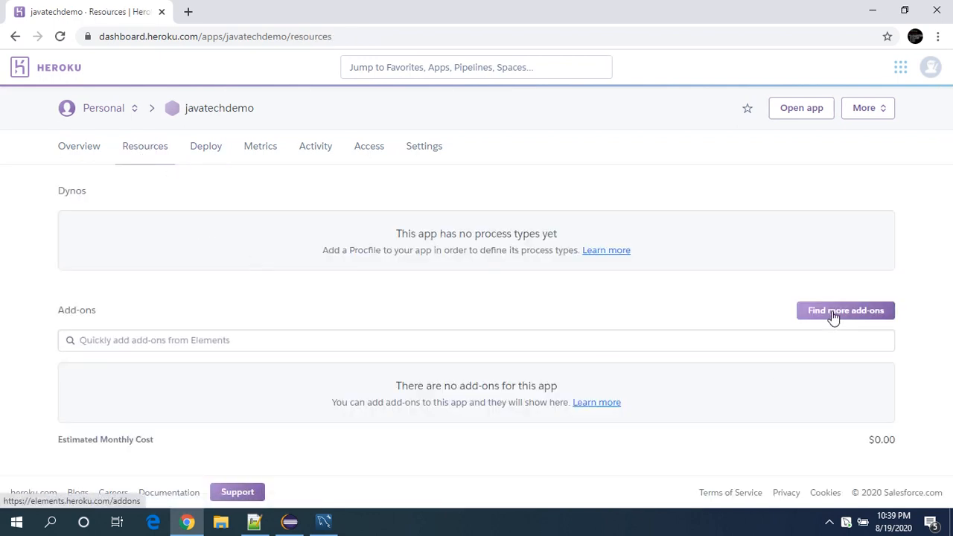
pyautogui.click(611, 341)
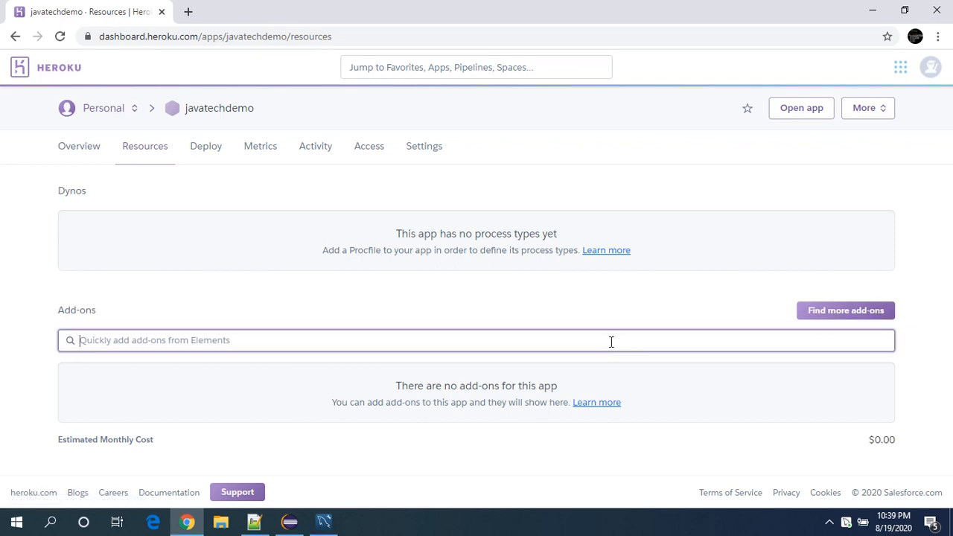
pyautogui.write('my')
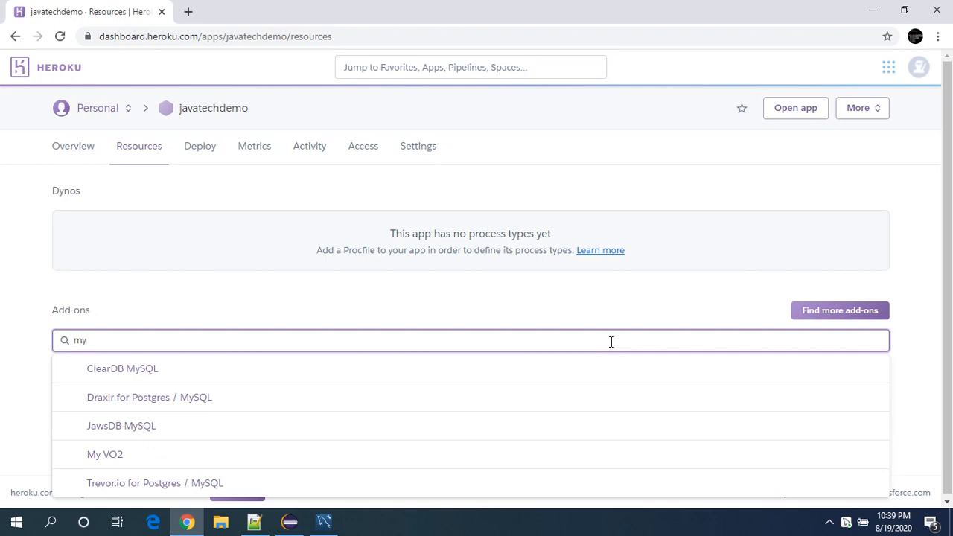
pyautogui.write('sql')
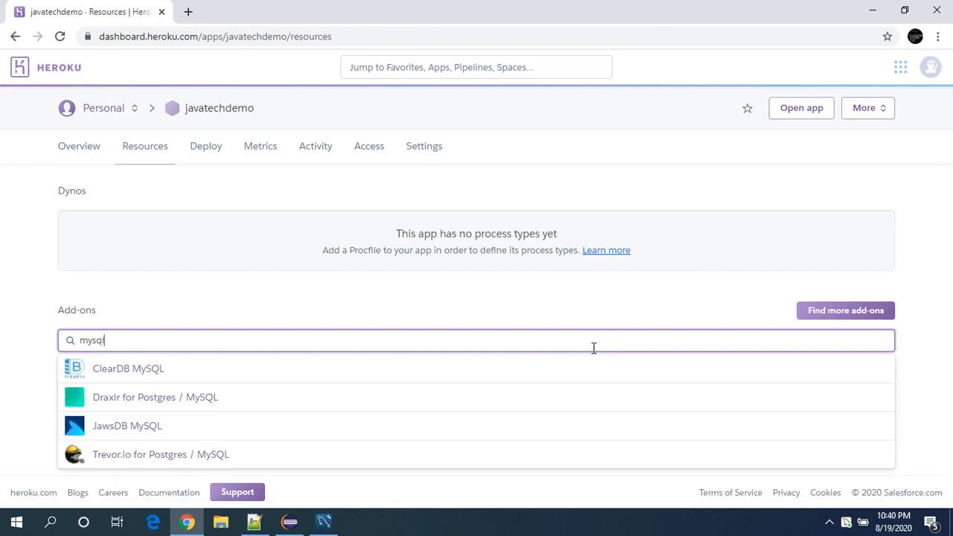
pyautogui.click(136, 379)
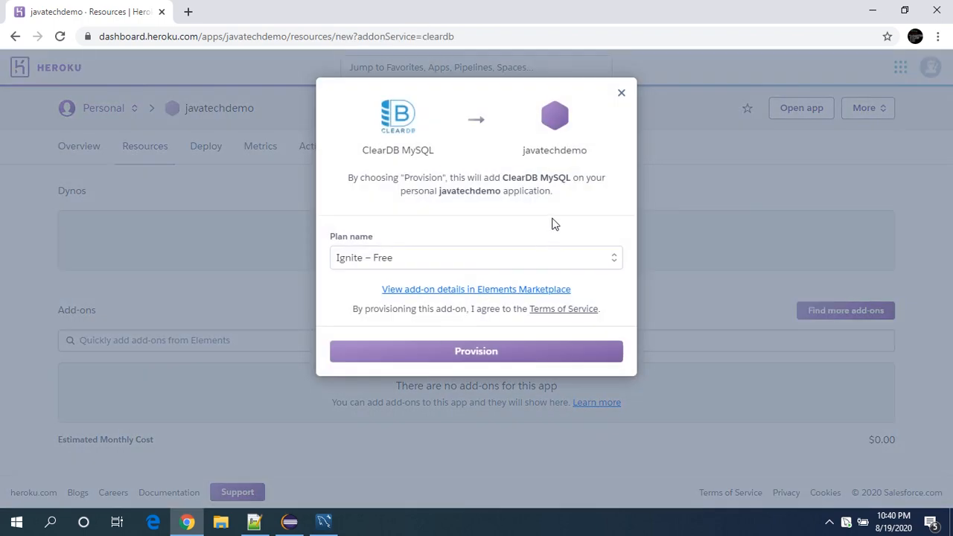
pyautogui.click(590, 262)
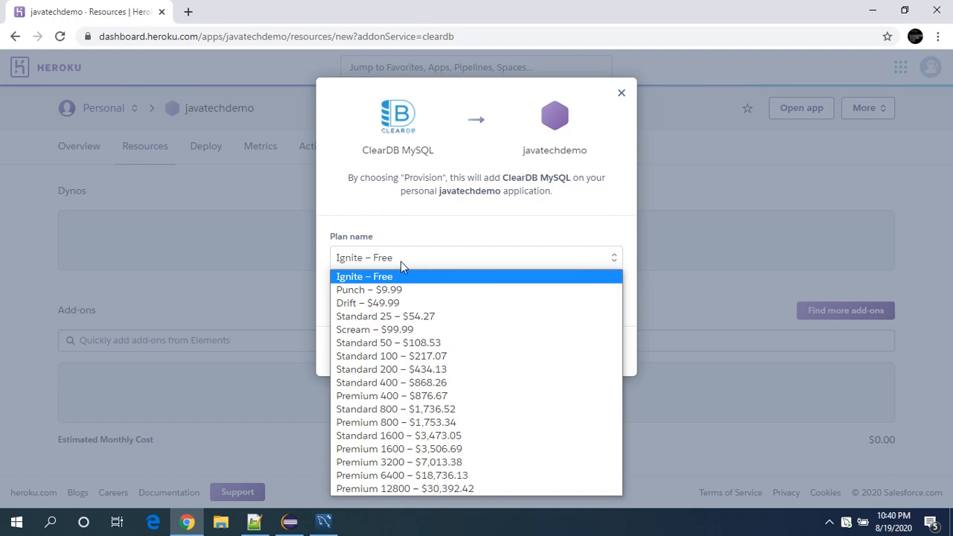
pyautogui.click(444, 233)
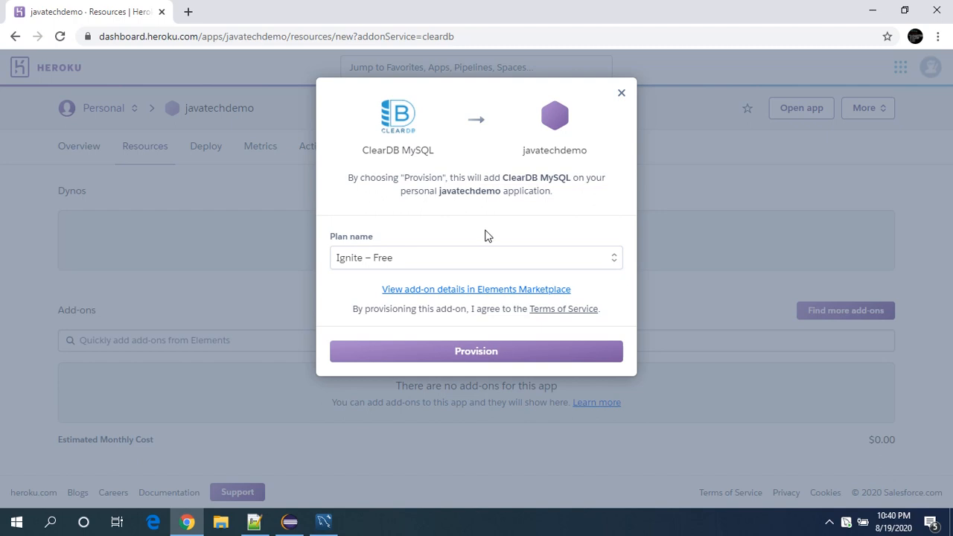
pyautogui.click(479, 358)
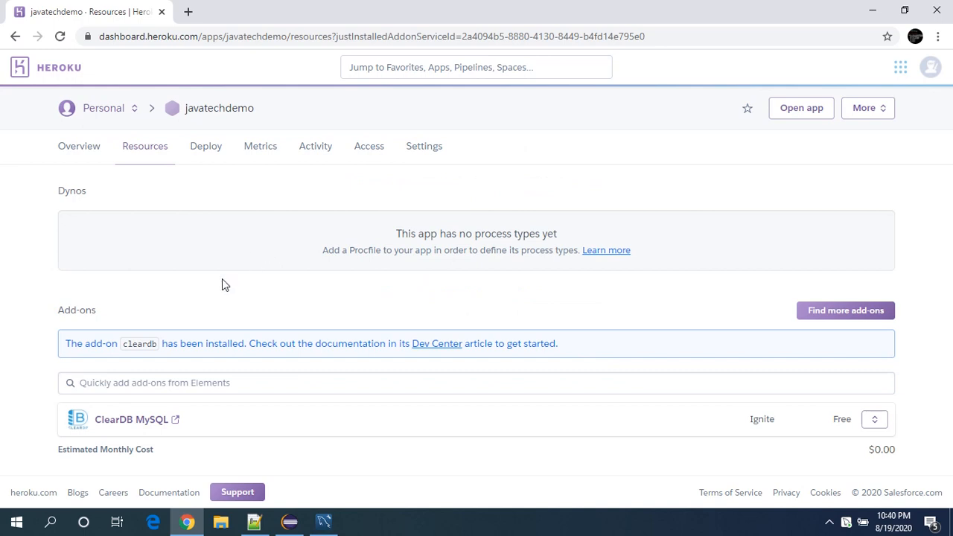
# Check the new database's name on the ClearDB MySQL dashboard and return to the Heroku app page.
pyautogui.click(130, 422)
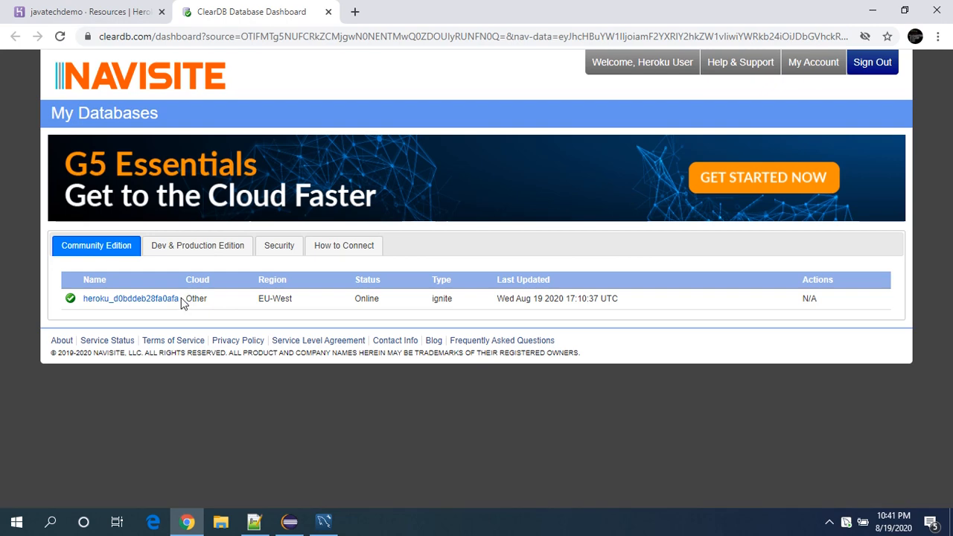
pyautogui.moveTo(181, 302); pyautogui.dragTo(87, 301)
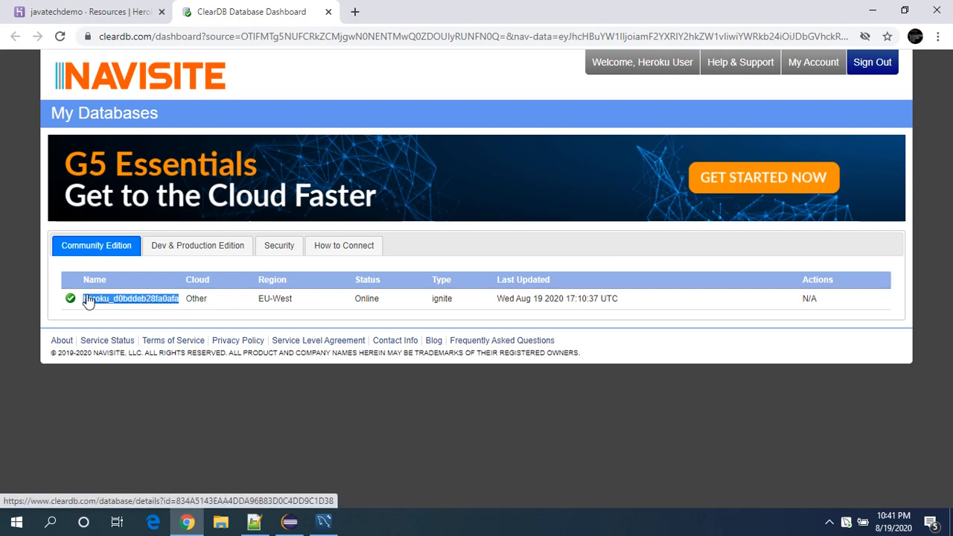
pyautogui.click(110, 8)
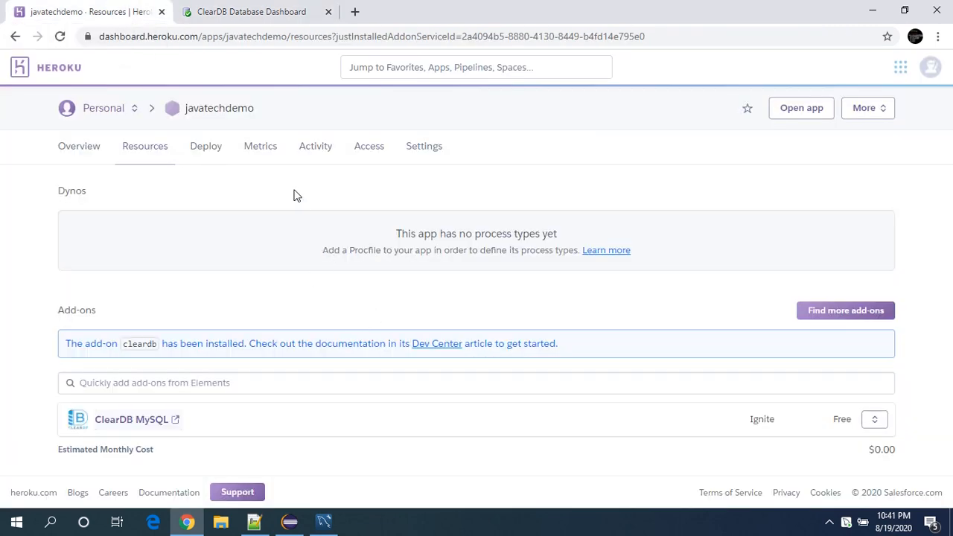
# Reveal the config vars in the javatechdemo app's settings.
pyautogui.click(371, 151)
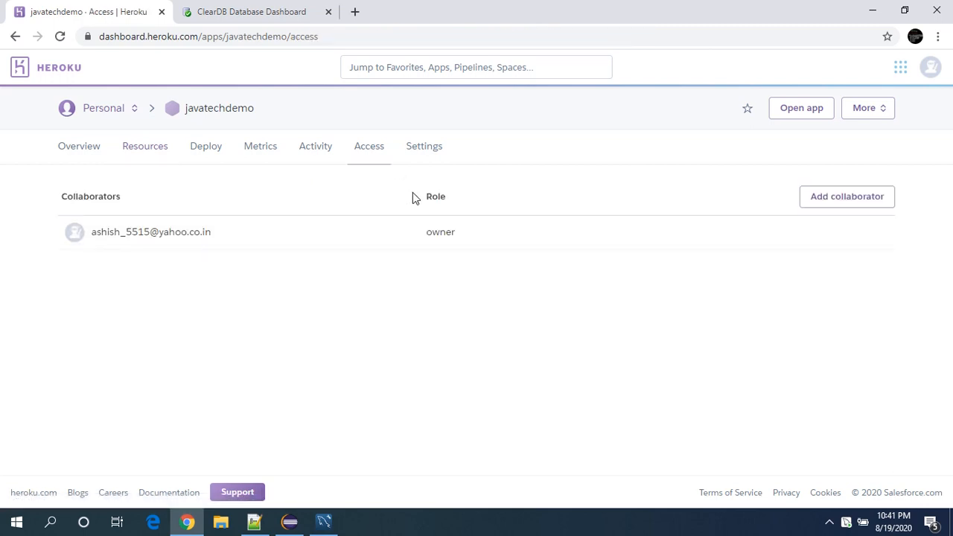
pyautogui.click(316, 153)
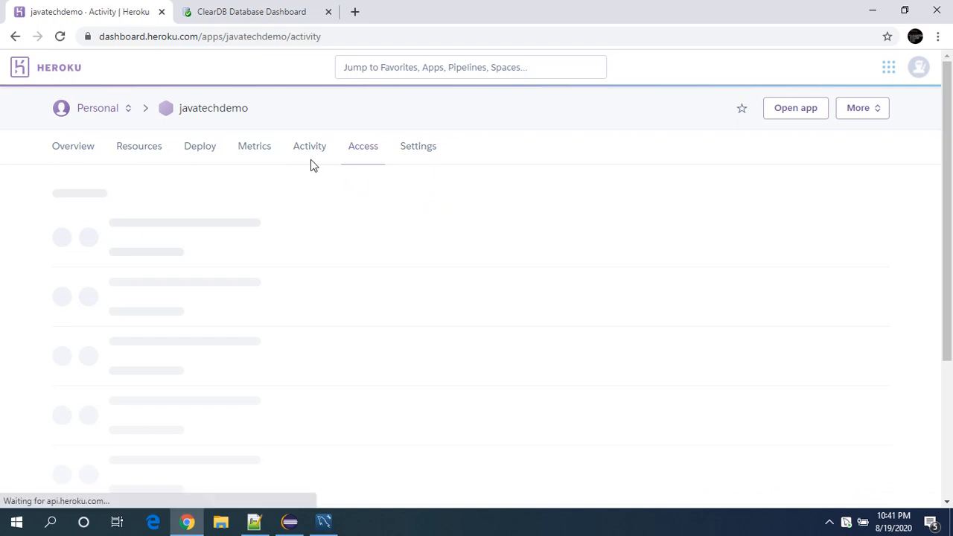
pyautogui.click(415, 150)
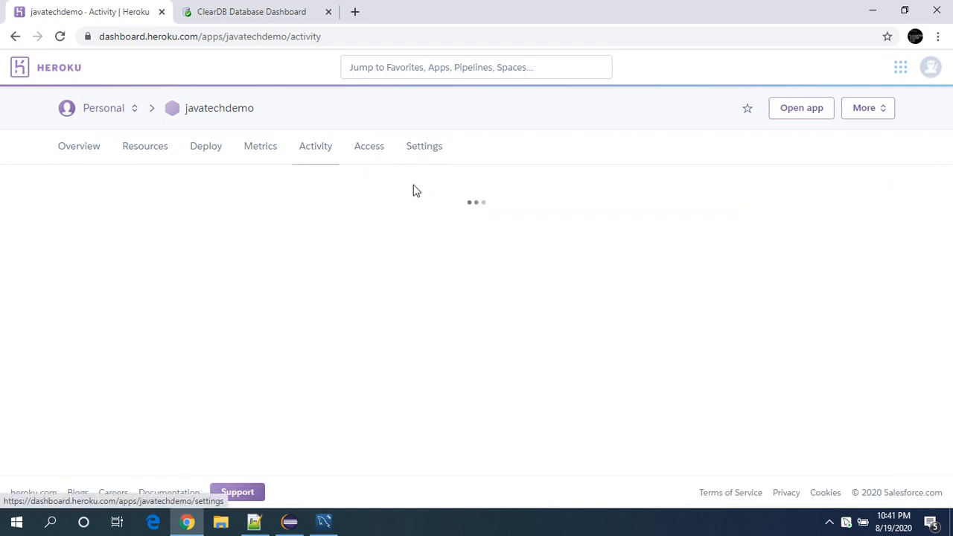
pyautogui.scroll(-3, 358, 215)
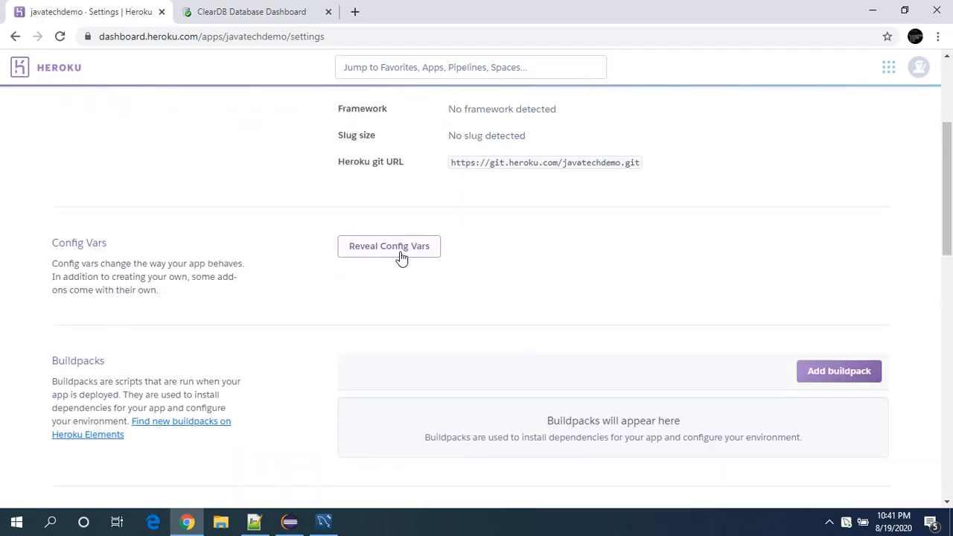
pyautogui.click(401, 254)
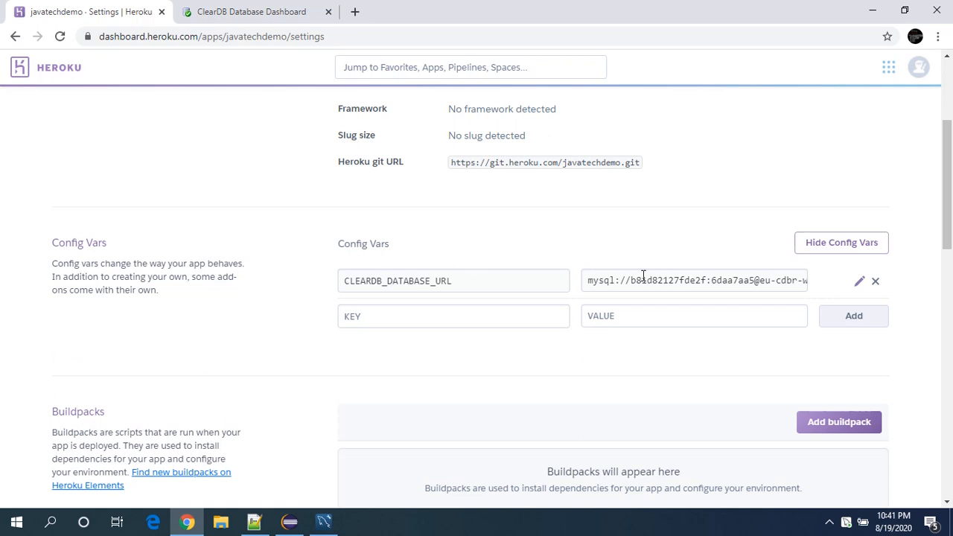
# Copy the CLEARDB_DATABASE_URL value, which includes the database password, into the blank Notepad++ document.
pyautogui.tripleClick(638, 280)
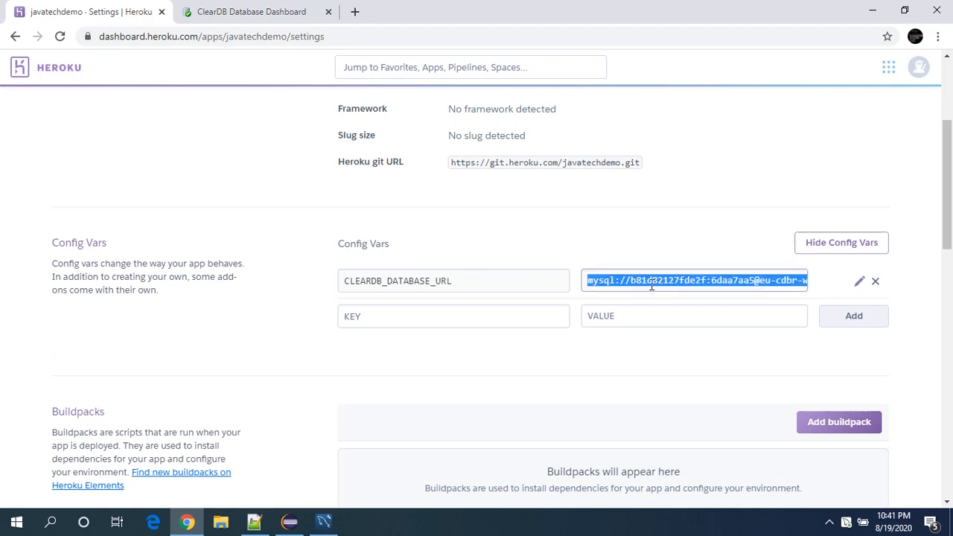
pyautogui.click(254, 521)
pyautogui.hotkey('ctrl', 'v')
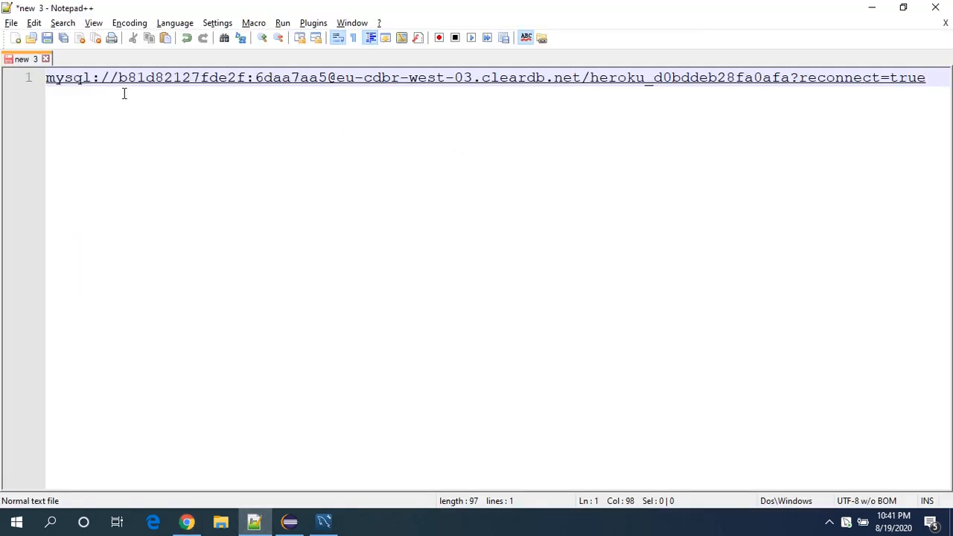
# Break the pasted URL so that the mysql:// prefix, the username and the colon each stand on their own line.
pyautogui.press('Home')
pyautogui.press('Right')
pyautogui.press('Right')
pyautogui.press('Right')
pyautogui.press('Right')
pyautogui.press('Right')
pyautogui.press('Right')
pyautogui.press('Right')
pyautogui.press('Right')
pyautogui.press('Right')
pyautogui.press('Left')
pyautogui.press('Return')
pyautogui.press('Right')
pyautogui.press('Right')
pyautogui.press('Right')
pyautogui.press('Right')
pyautogui.press('Right')
pyautogui.press('Right')
pyautogui.press('Right')
pyautogui.press('Right')
pyautogui.press('Right')
pyautogui.press('Right')
pyautogui.press('Right')
pyautogui.press('Right')
pyautogui.press('Right')
pyautogui.press('Right')
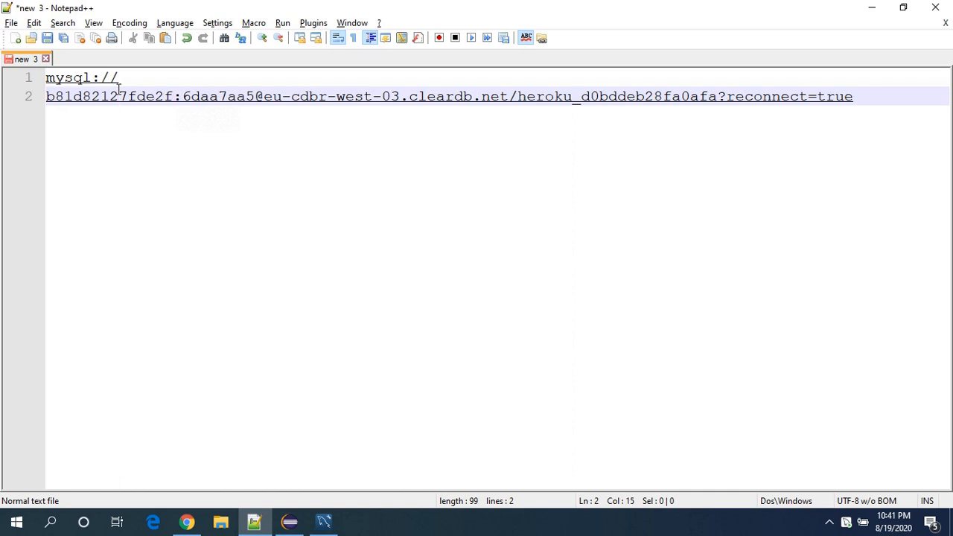
pyautogui.press('Return')
# Separate the password from the host address with a line break and remove the @ sign between them.
pyautogui.press('Right')
pyautogui.press('Return')
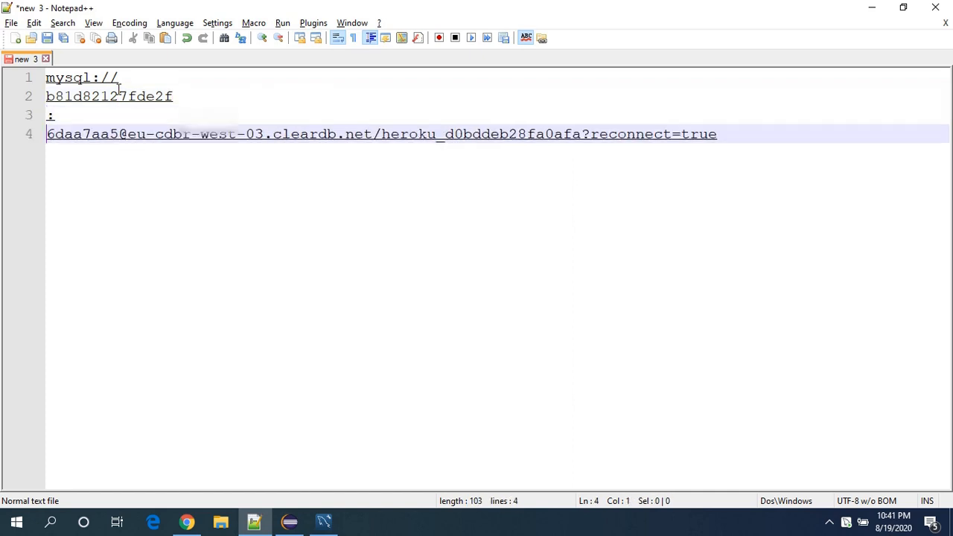
pyautogui.press('Right')
pyautogui.press('Right')
pyautogui.press('Right')
pyautogui.press('Right')
pyautogui.press('Right')
pyautogui.press('Right')
pyautogui.press('Right')
pyautogui.press('Right')
pyautogui.press('Return')
pyautogui.press('Right')
pyautogui.press('BackSpace')
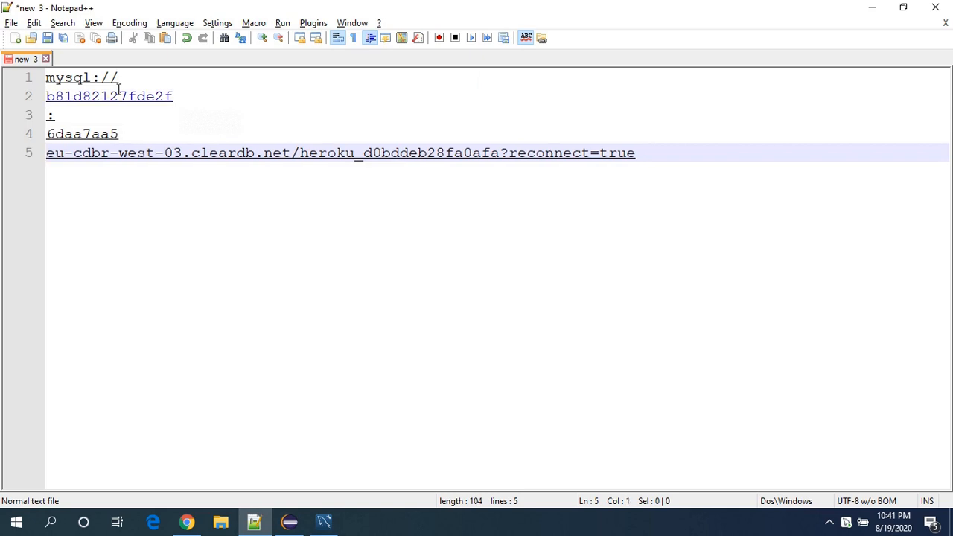
# Put the database name with its reconnect option on a new line below the host and remove the leading slash.
pyautogui.press('Right')
pyautogui.press('Right')
pyautogui.press('Right')
pyautogui.press('Right')
pyautogui.press('Right')
pyautogui.press('Right')
pyautogui.press('Right')
pyautogui.press('Right')
pyautogui.press('Right')
pyautogui.press('Right')
pyautogui.press('Right')
pyautogui.press('Right')
pyautogui.press('Right')
pyautogui.press('Return')
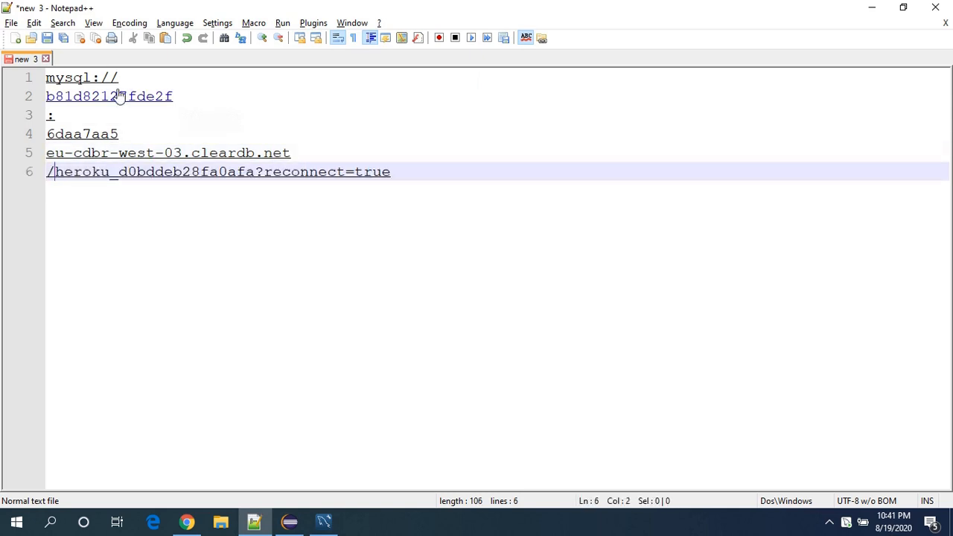
pyautogui.press('BackSpace')
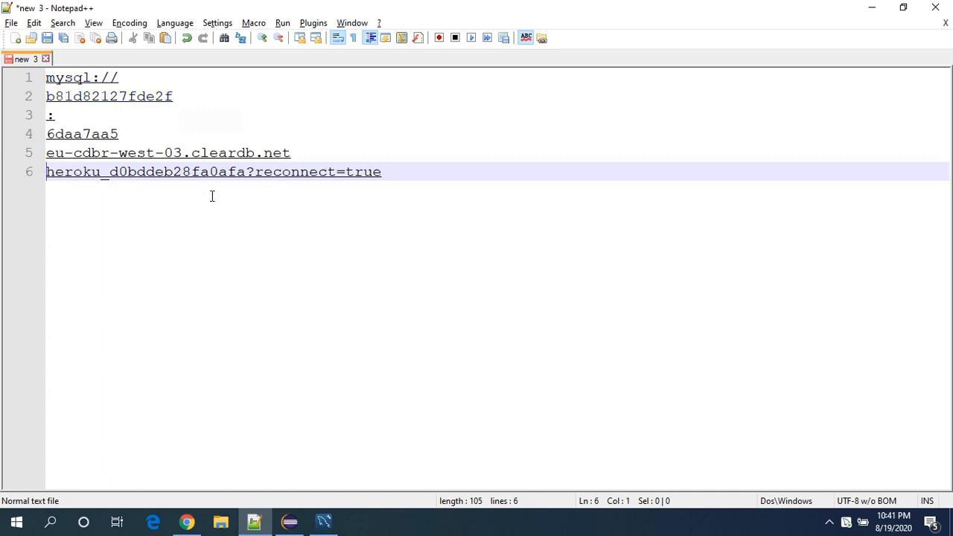
# Delete ?reconnect=true after the database name on the last line.
pyautogui.click(405, 182)
pyautogui.press('BackSpace')
pyautogui.press('BackSpace')
pyautogui.press('BackSpace')
pyautogui.press('BackSpace')
pyautogui.press('BackSpace')
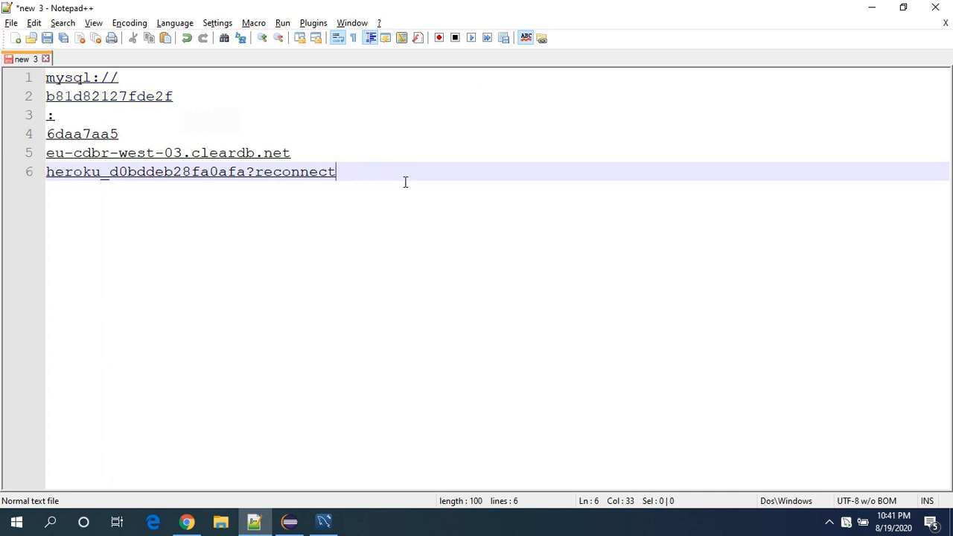
pyautogui.press('BackSpace')
pyautogui.press('BackSpace')
pyautogui.press('BackSpace')
pyautogui.press('BackSpace')
pyautogui.press('BackSpace')
pyautogui.press('BackSpace')
pyautogui.press('BackSpace')
pyautogui.press('BackSpace')
pyautogui.press('BackSpace')
pyautogui.press('BackSpace')
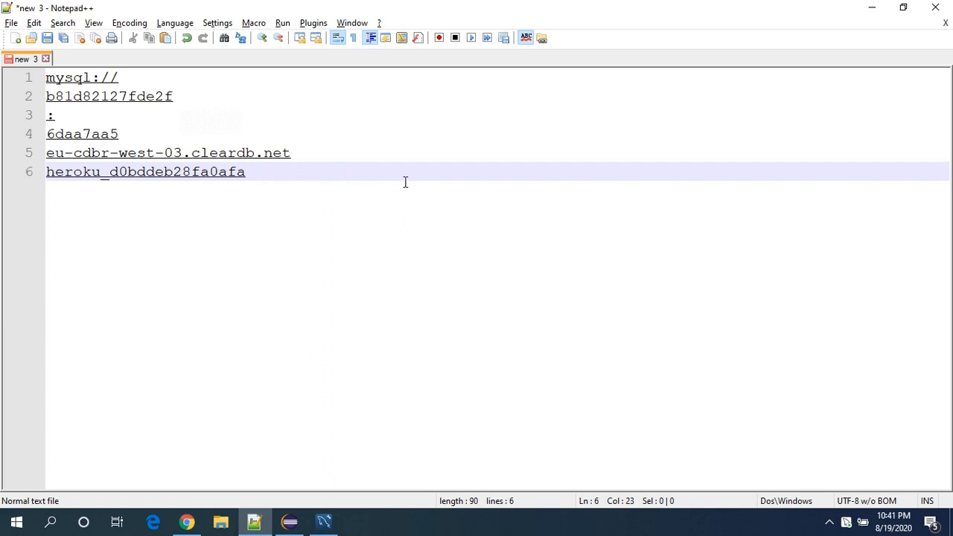
# Compare the database name in the notes with the one listed on the ClearDB dashboard.
pyautogui.hotkey('alt', 'Tab')
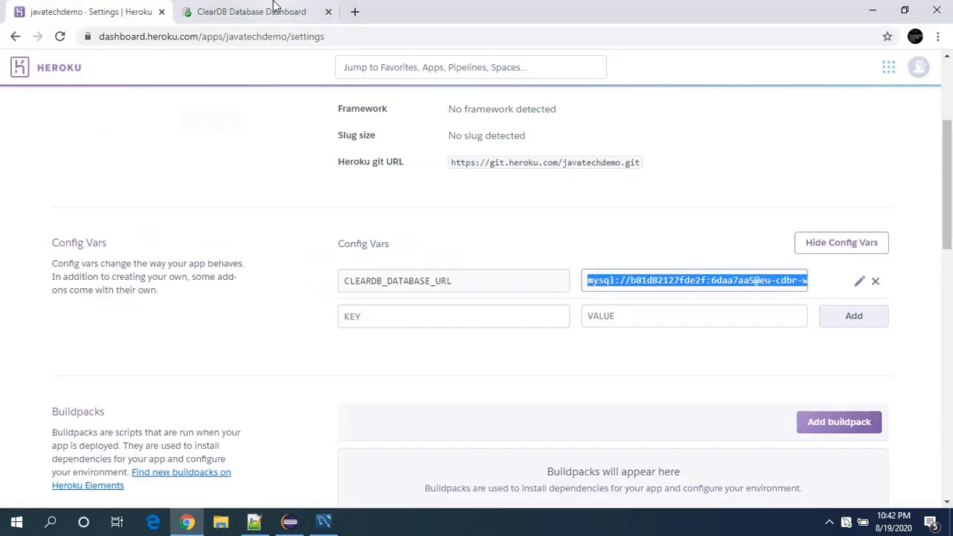
pyautogui.click(269, 8)
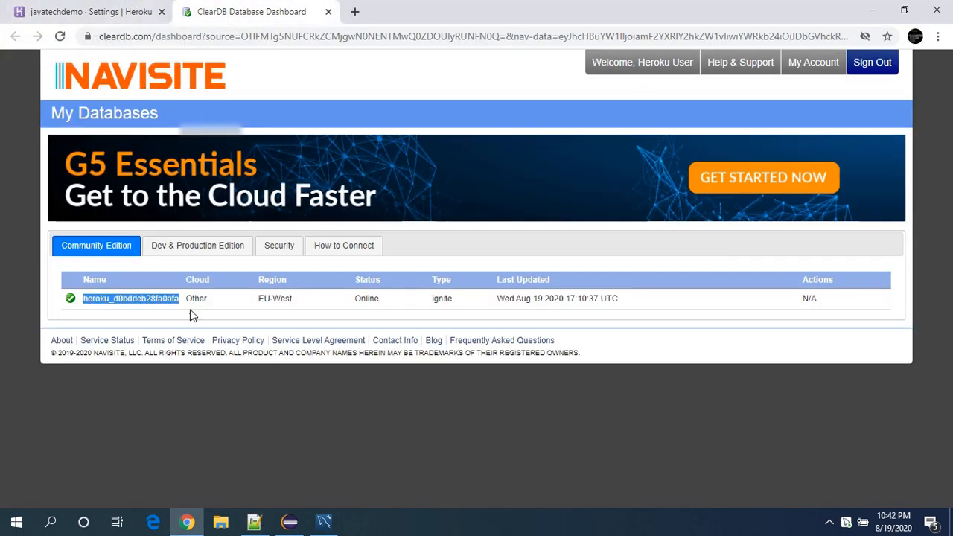
pyautogui.hotkey('alt', 'Tab')
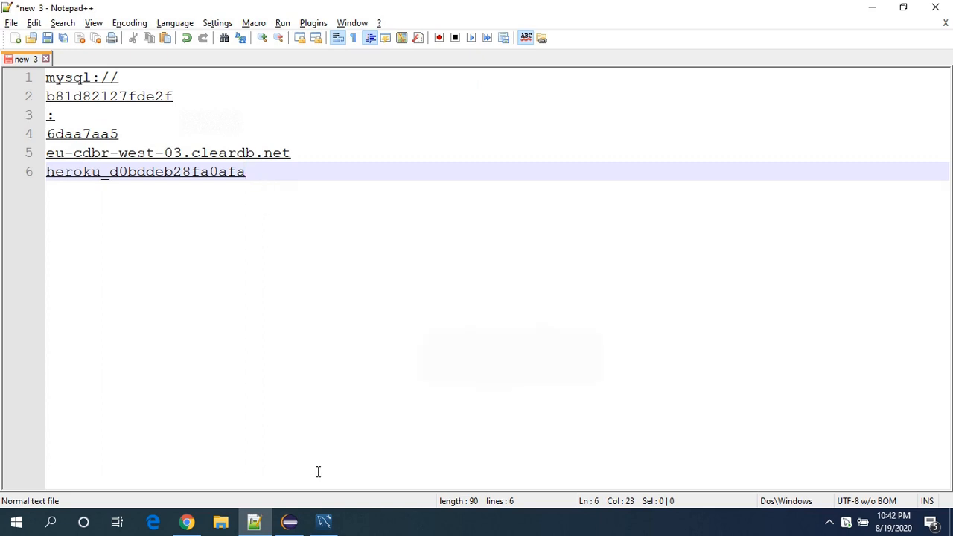
# Switch to MySQL Workbench, open the server connection manager and name the new connection javatechdemo.
pyautogui.click(325, 522)
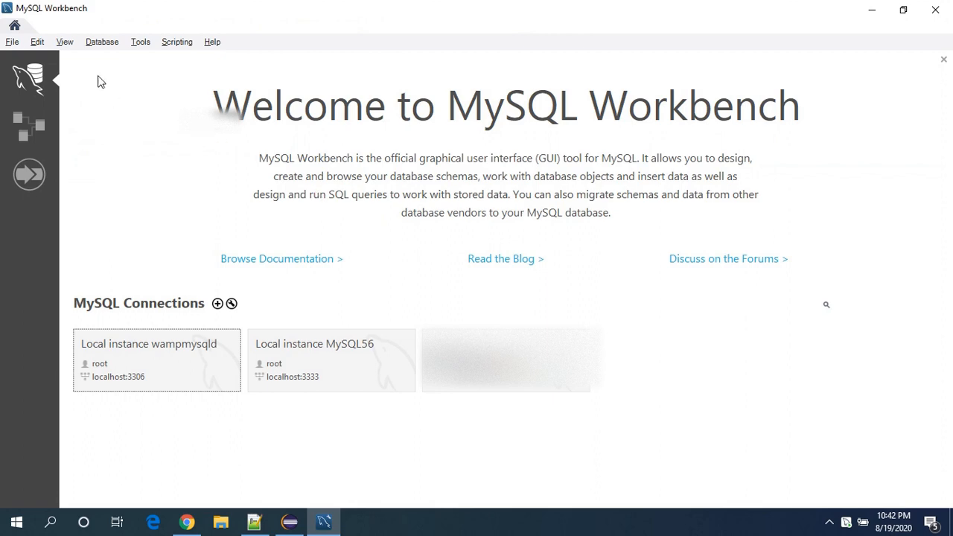
pyautogui.click(104, 44)
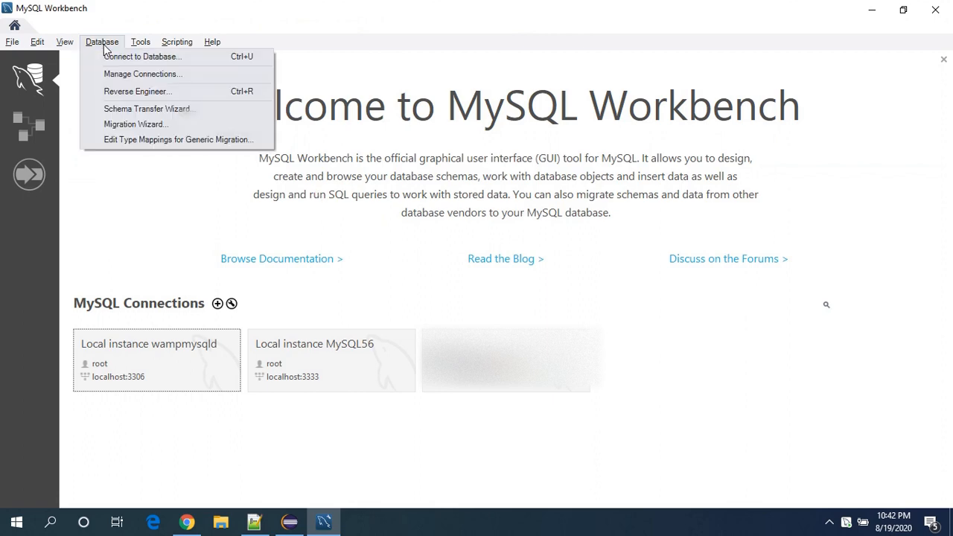
pyautogui.click(121, 77)
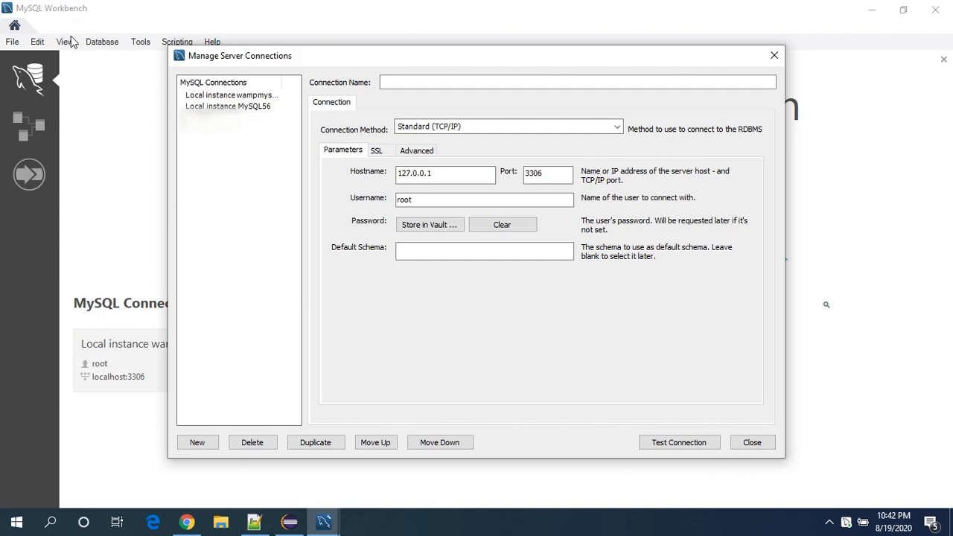
pyautogui.click(405, 82)
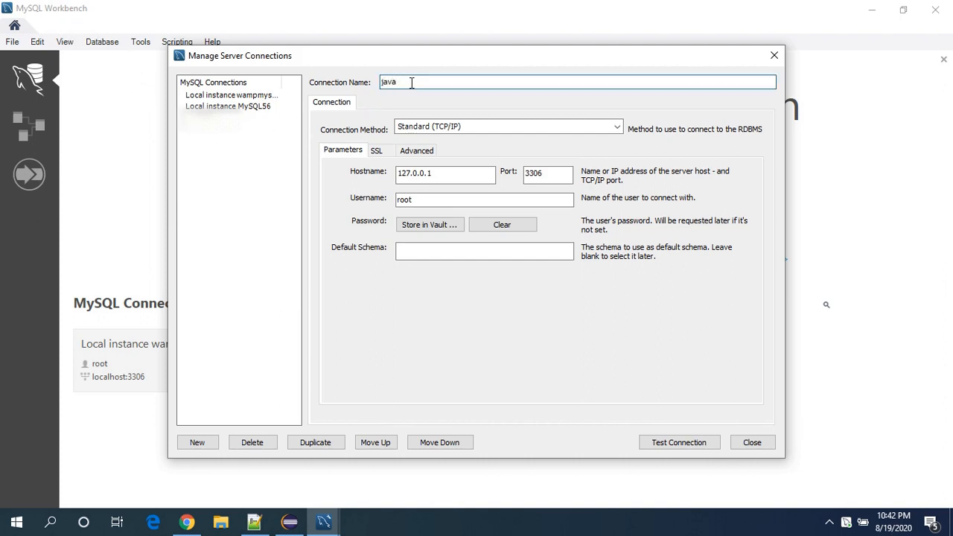
pyautogui.write('javatechie')
# Copy the host address from the notes and set the connection's hostname to eu-cdbr-west-03.cleardb.net.
pyautogui.hotkey('alt', 'Tab')
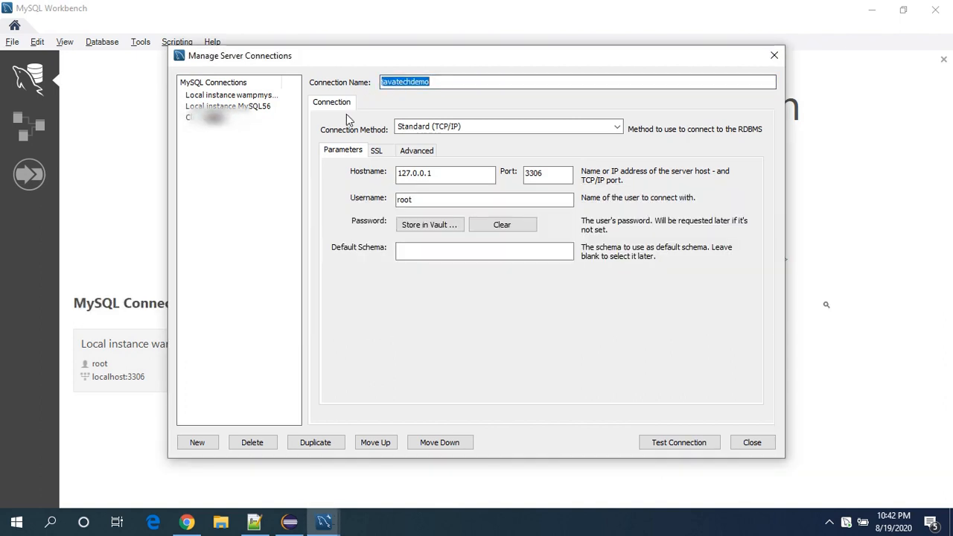
pyautogui.hotkey('alt', 'Tab')
pyautogui.hotkey('alt', 'Tab')
pyautogui.moveTo(297, 152); pyautogui.dragTo(41, 146)
pyautogui.hotkey('ctrl', 'c')
pyautogui.hotkey('alt', 'Tab')
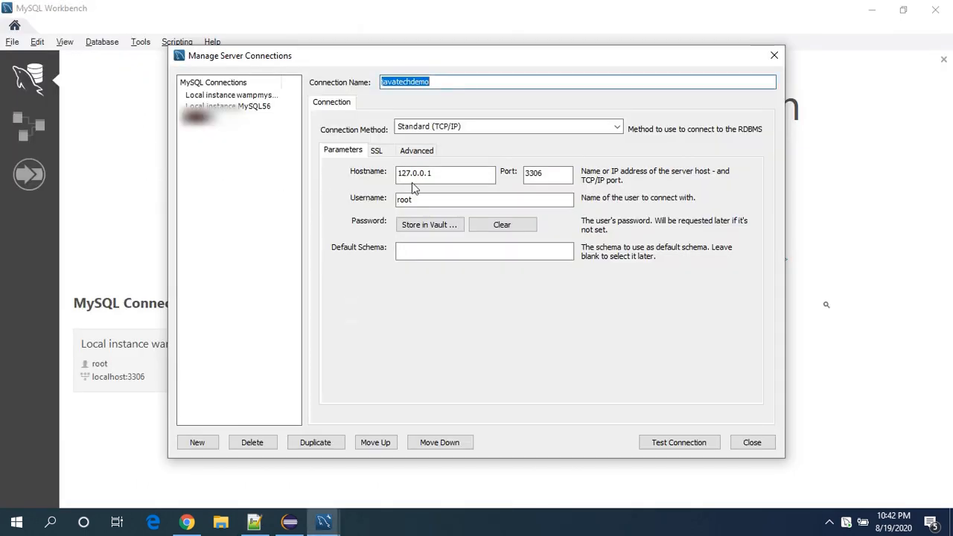
pyautogui.click(441, 177)
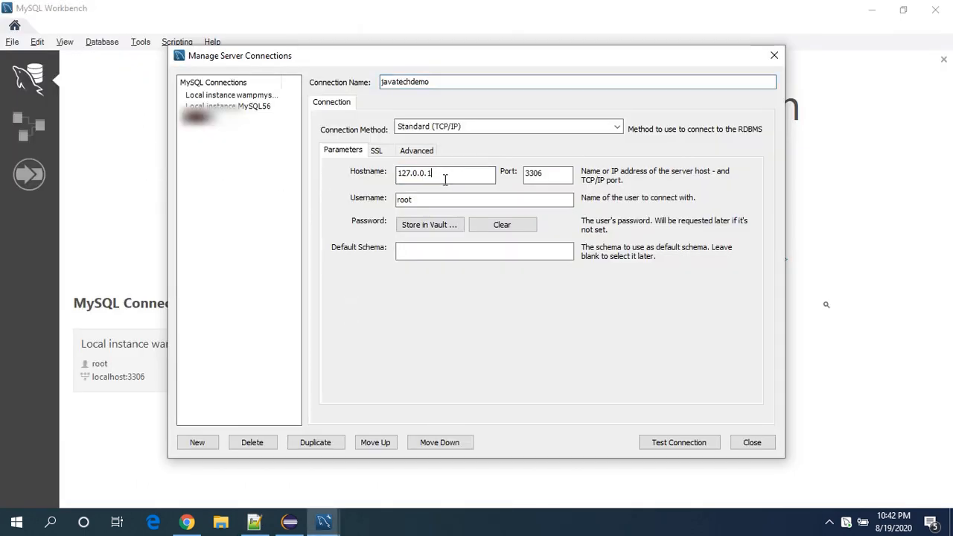
pyautogui.hotkey('ctrl', 'a')
pyautogui.hotkey('ctrl', 'v')
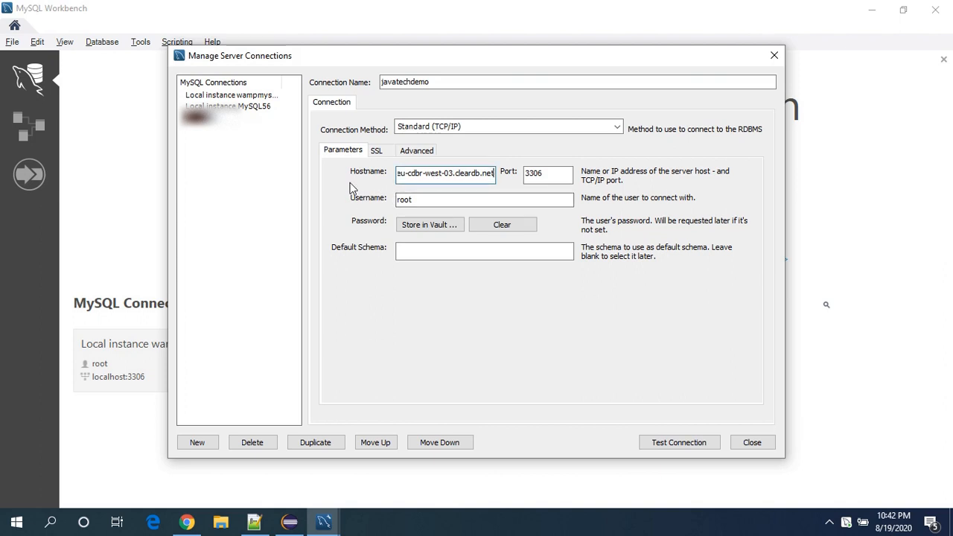
# Replace the connection's root username with the database username copied from the second line of the notes.
pyautogui.hotkey('alt', 'Tab')
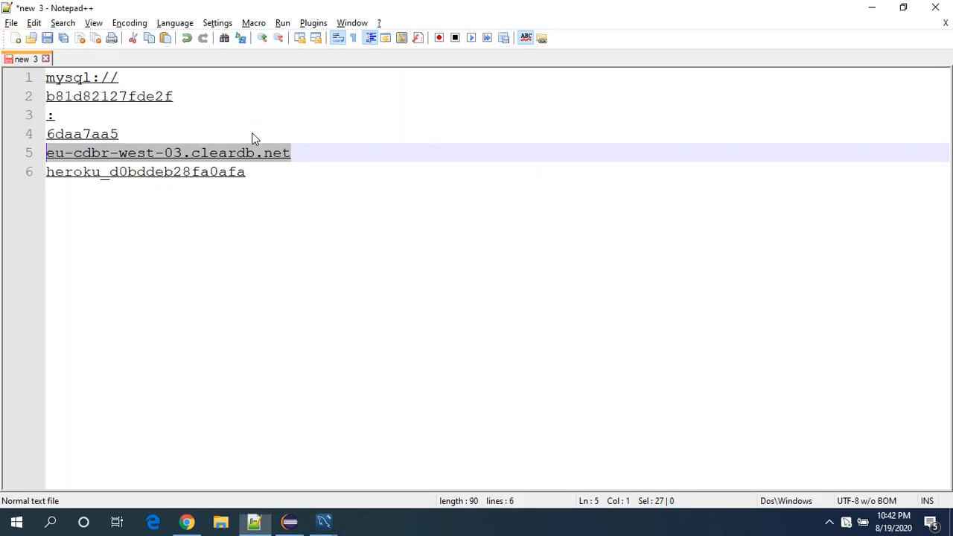
pyautogui.moveTo(176, 97); pyautogui.dragTo(36, 100)
pyautogui.hotkey('ctrl', 'c')
pyautogui.hotkey('alt', 'Tab')
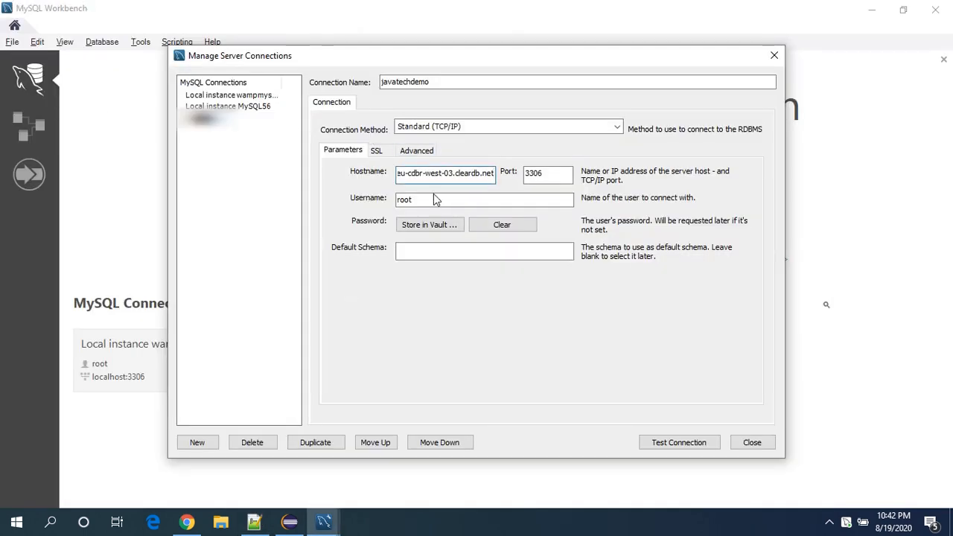
pyautogui.click(434, 198)
pyautogui.doubleClick(434, 198)
pyautogui.hotkey('ctrl', 'v')
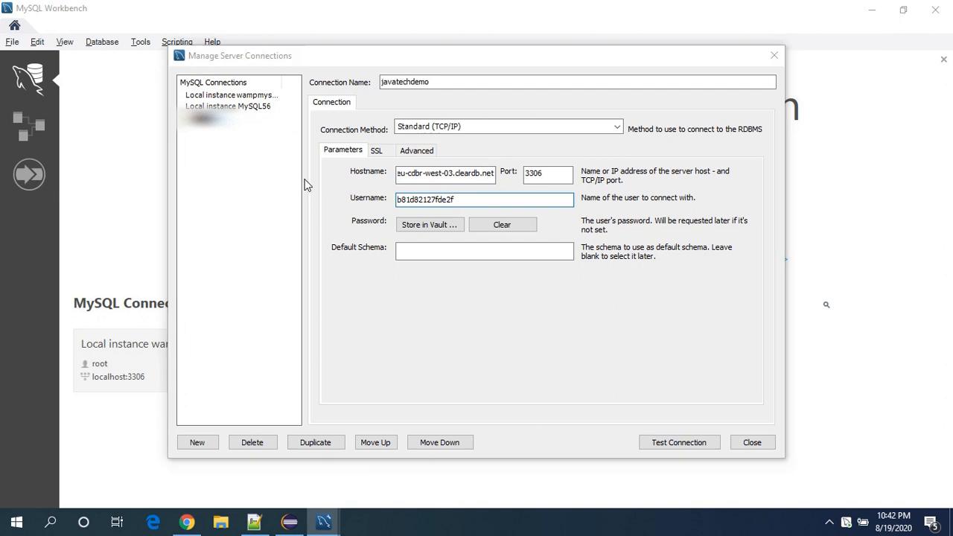
# Copy the database password from the notes and store it in the vault for the javatechdemo connection.
pyautogui.hotkey('alt', 'Tab')
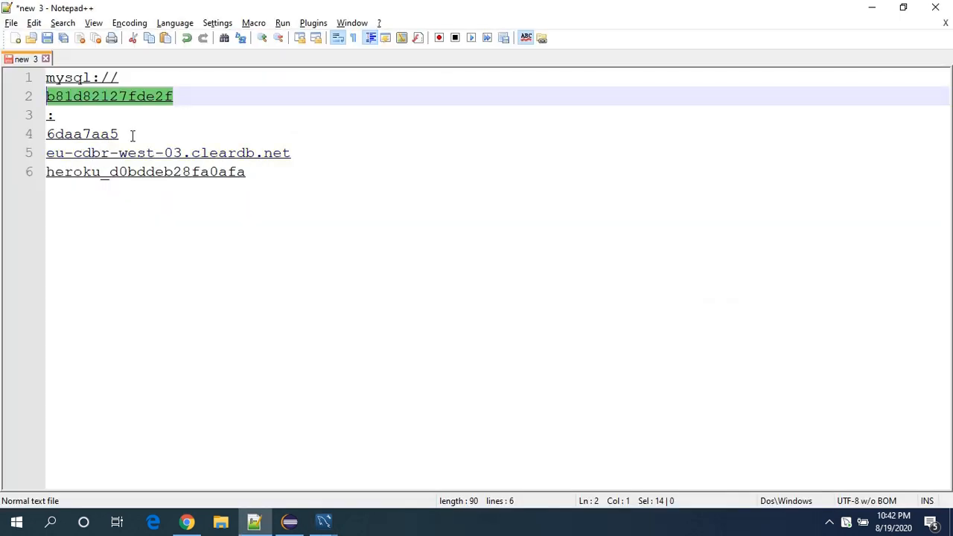
pyautogui.moveTo(132, 134); pyautogui.dragTo(43, 134)
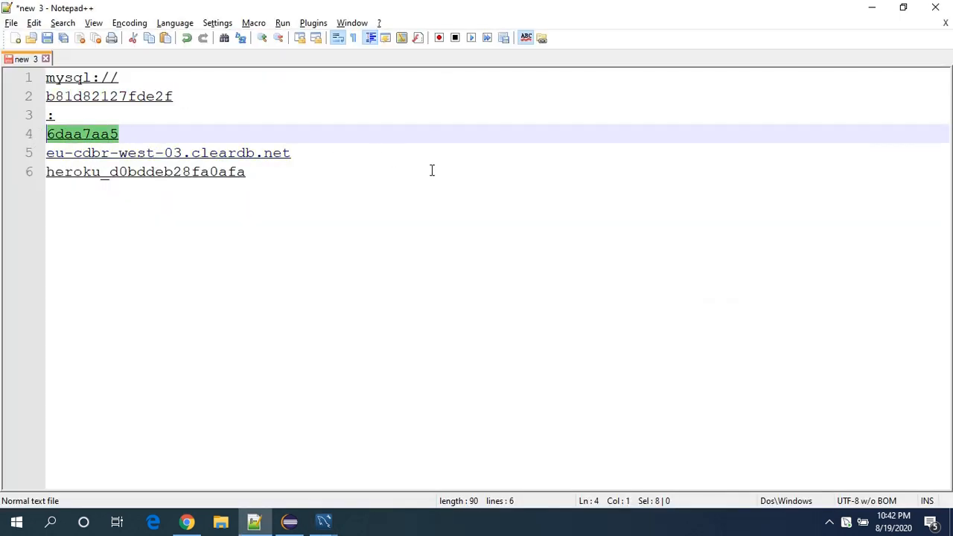
pyautogui.hotkey('alt', 'Tab')
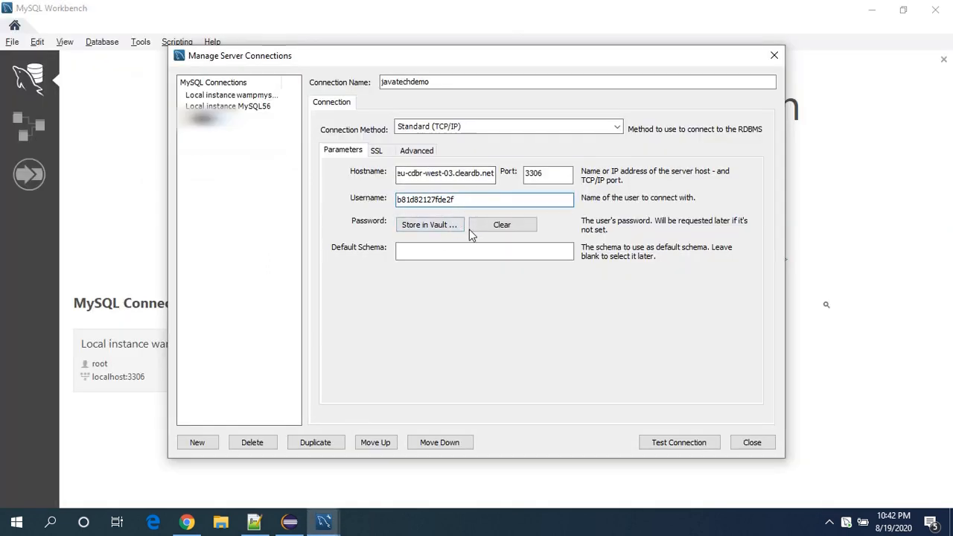
pyautogui.click(447, 225)
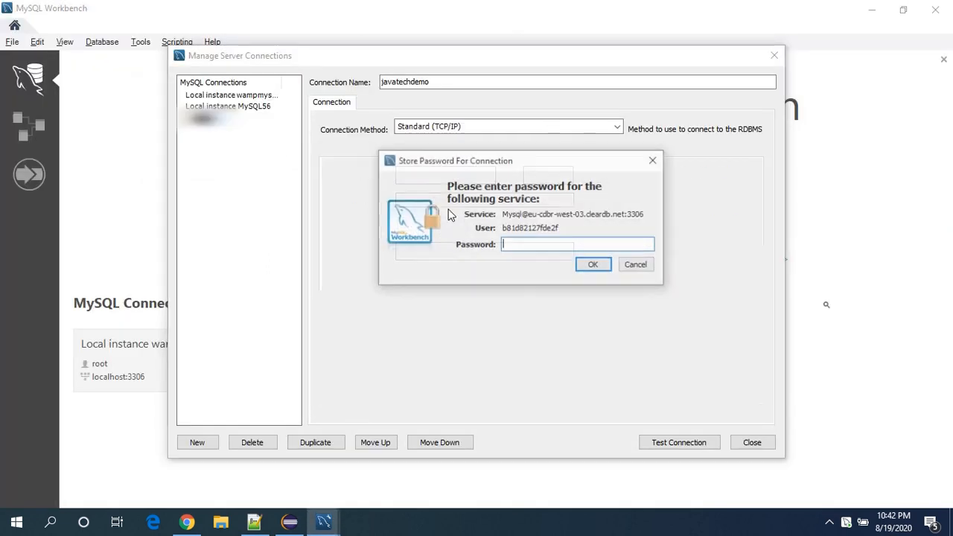
pyautogui.hotkey('ctrl', 'v')
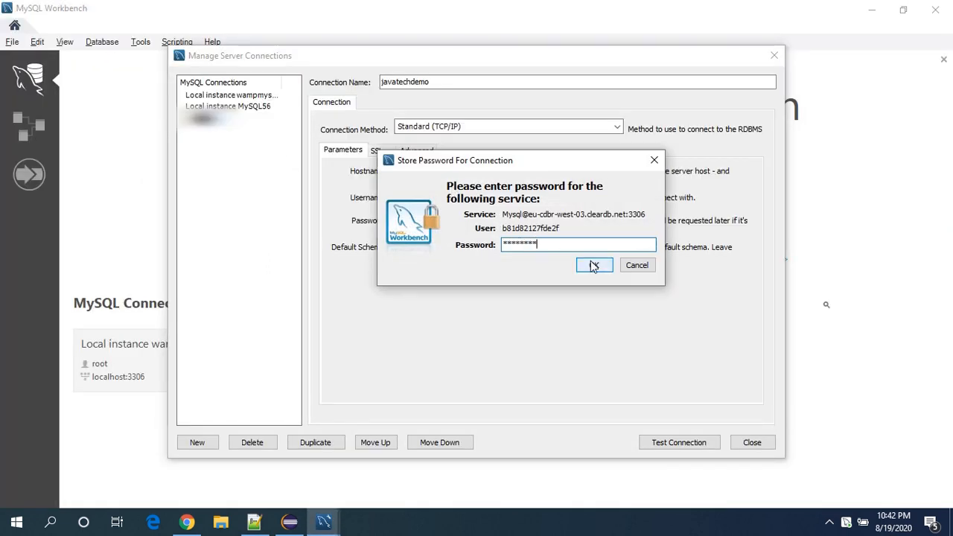
pyautogui.click(593, 265)
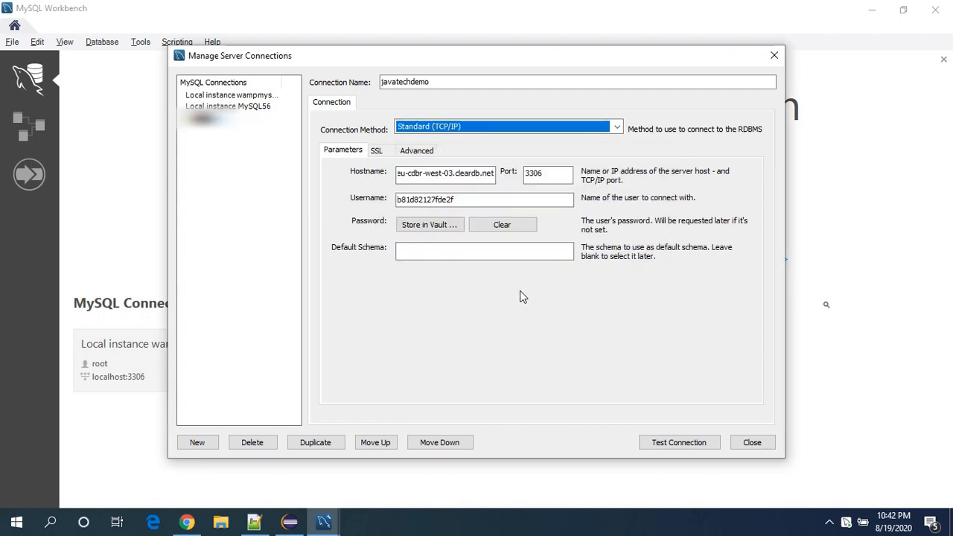
# Test the javatechdemo connection and open it from the saved MySQL connections.
pyautogui.click(674, 442)
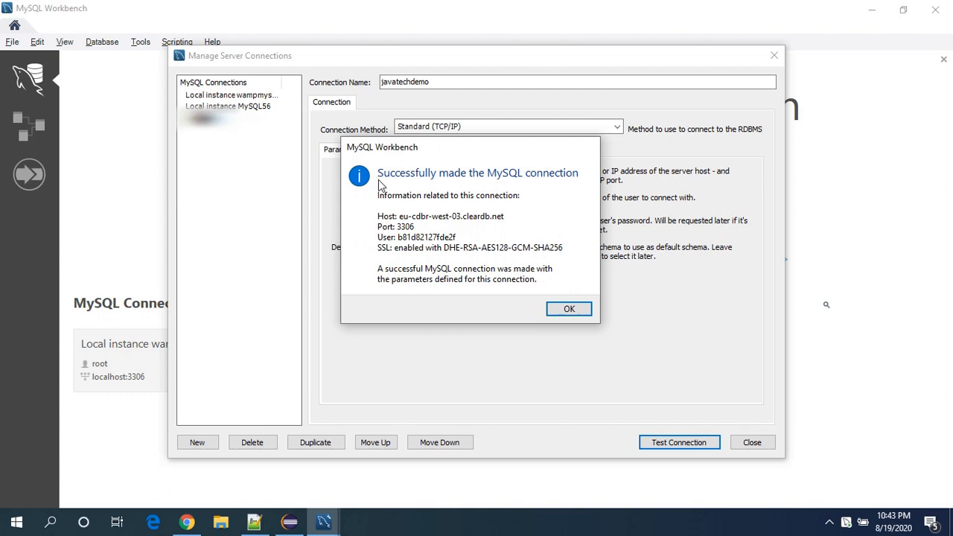
pyautogui.click(568, 309)
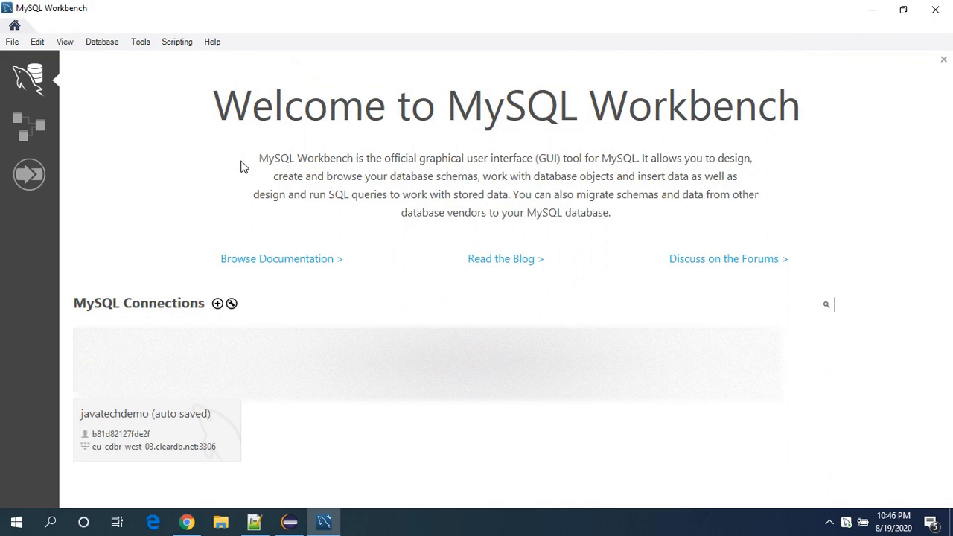
pyautogui.click(164, 423)
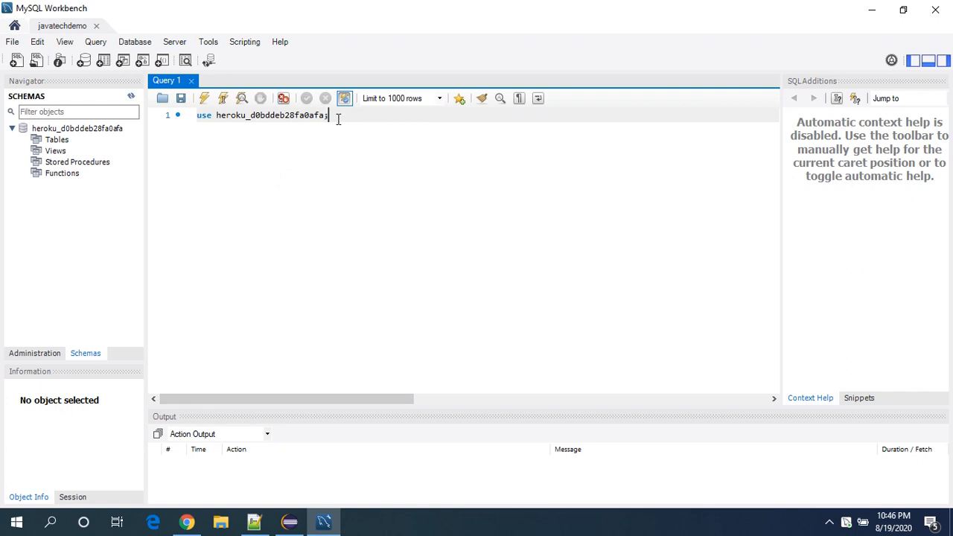
# Run the statement use heroku_d0bddeb28fa0afa; in the query editor.
pyautogui.doubleClick(290, 115)
pyautogui.click(352, 121)
pyautogui.hotkey('ctrl', 'Return')
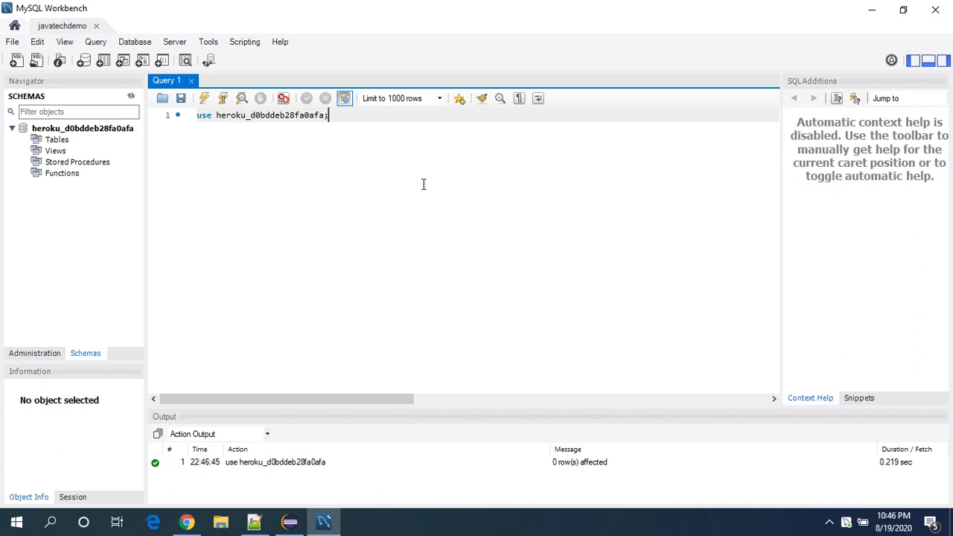
# Add show tables; as a second line in the query editor and run it.
pyautogui.press('Return')
pyautogui.write('show tavkl')
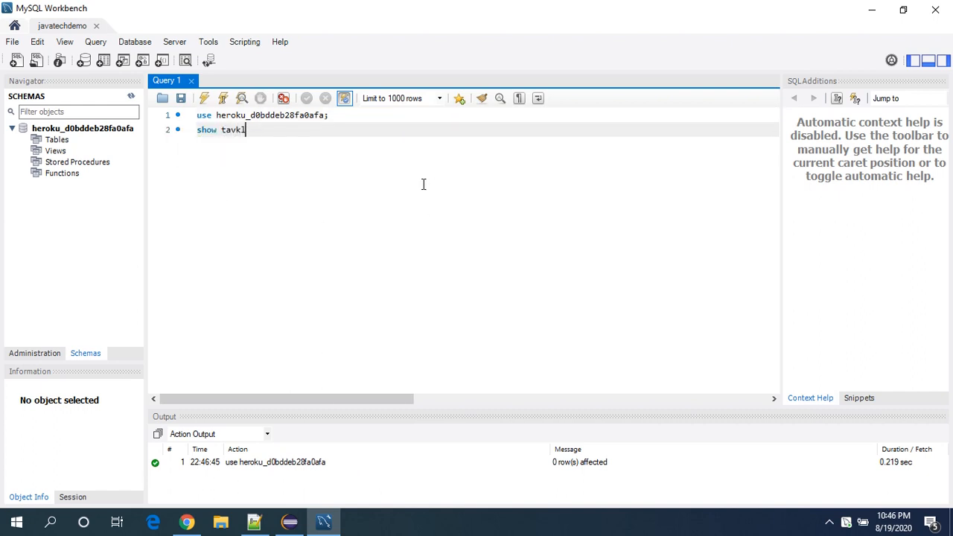
pyautogui.press('BackSpace')
pyautogui.press('BackSpace')
pyautogui.press('BackSpace')
pyautogui.write('bles')
pyautogui.hotkey('ctrl', 'Return')
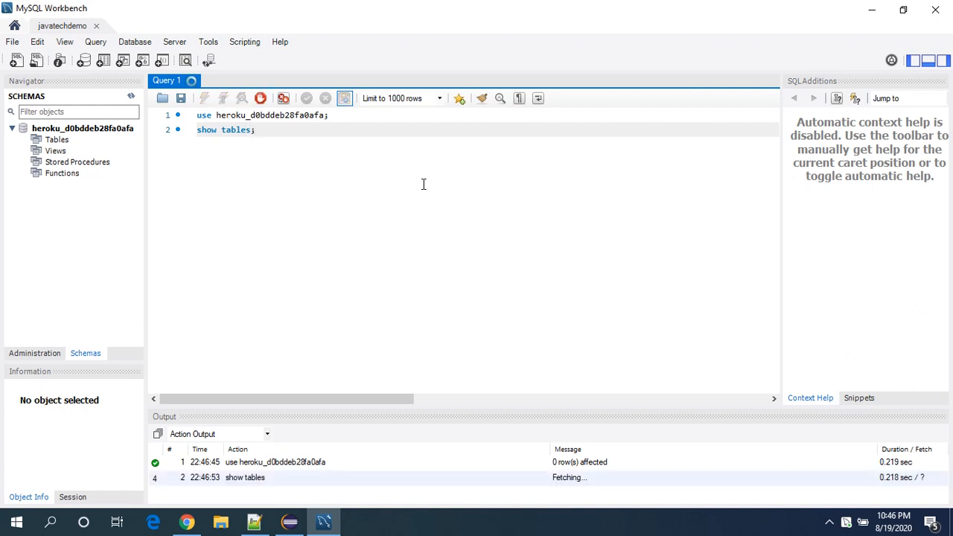
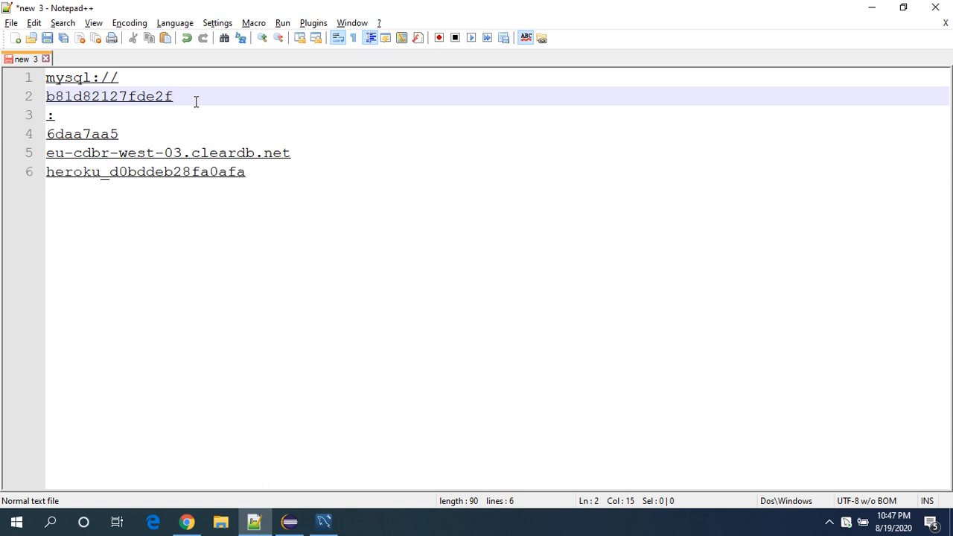
pyautogui.click(286, 201)
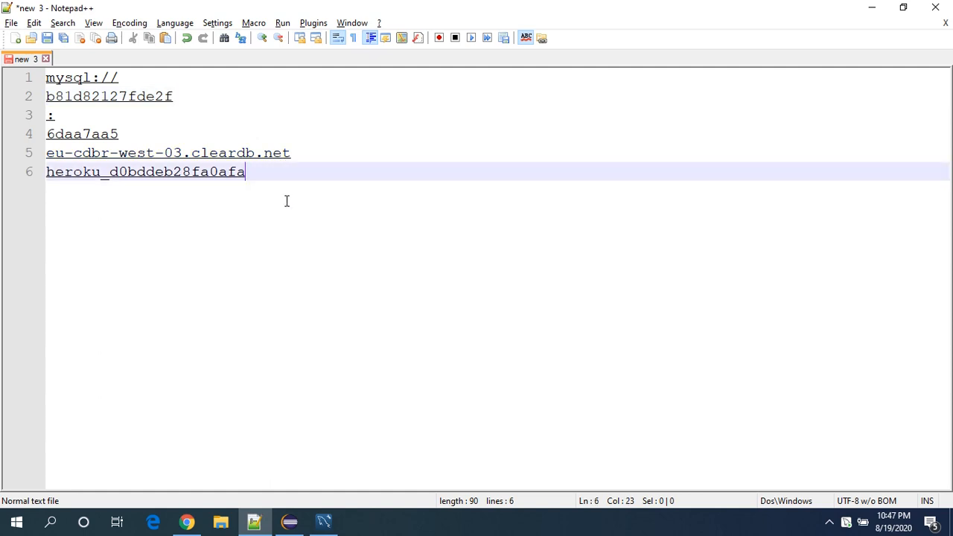